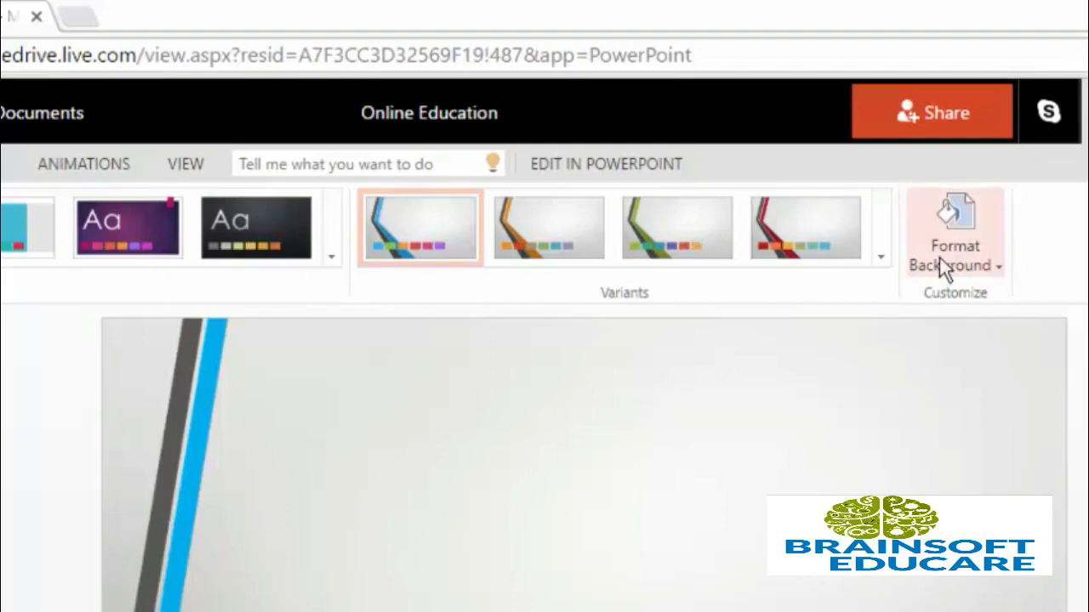
Fill the background of slide 8 with the solid theme color Orange, Accent 3
{"action": "left_click", "coordinate": [997, 269]}
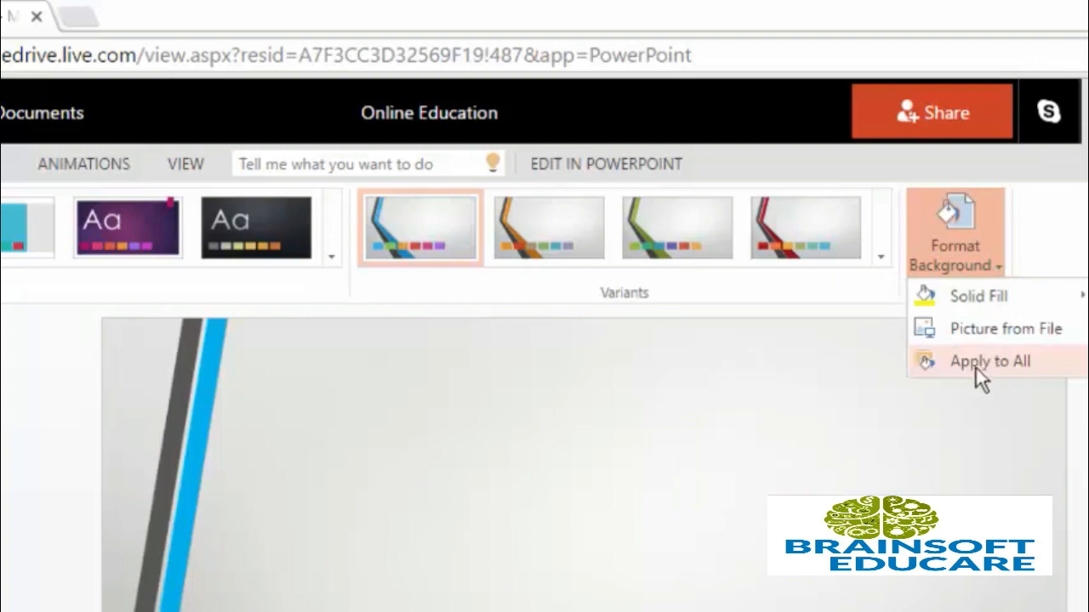
{"action": "mouse_move", "coordinate": [930, 296]}
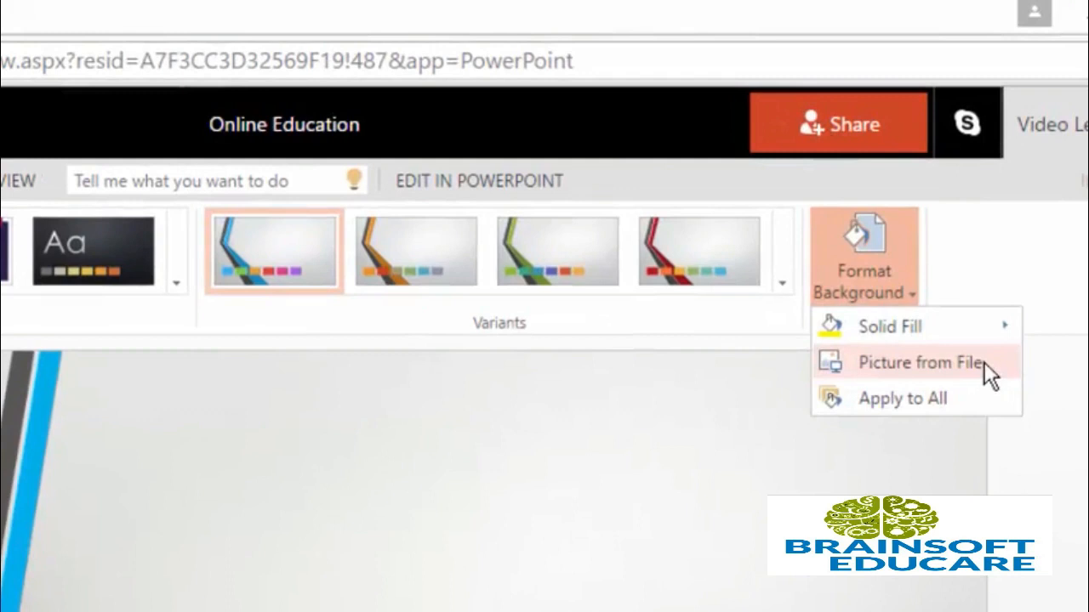
{"action": "mouse_move", "coordinate": [947, 327]}
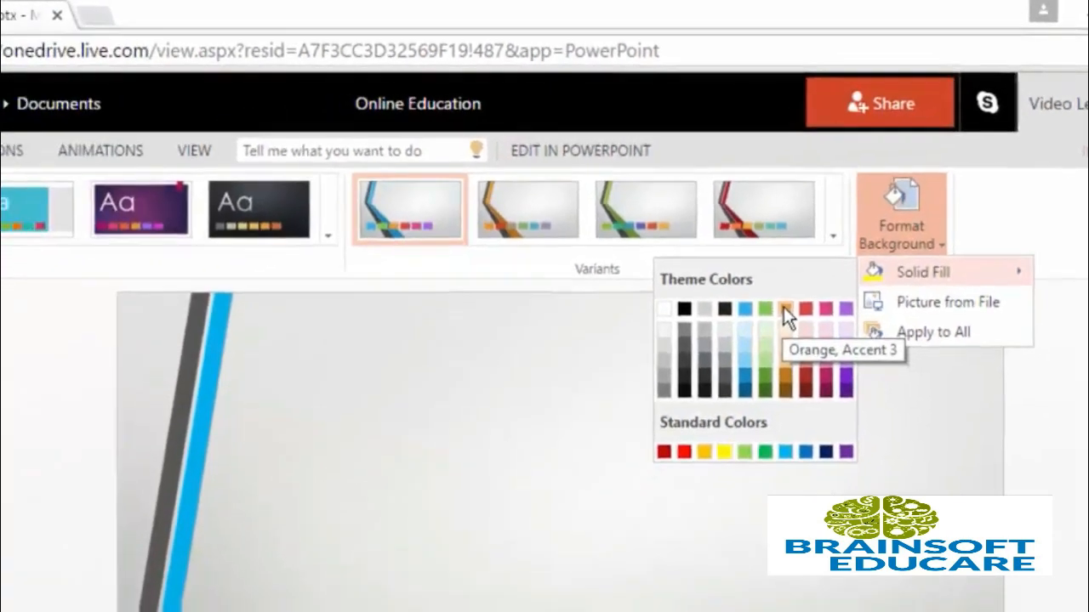
{"action": "left_click", "coordinate": [783, 306]}
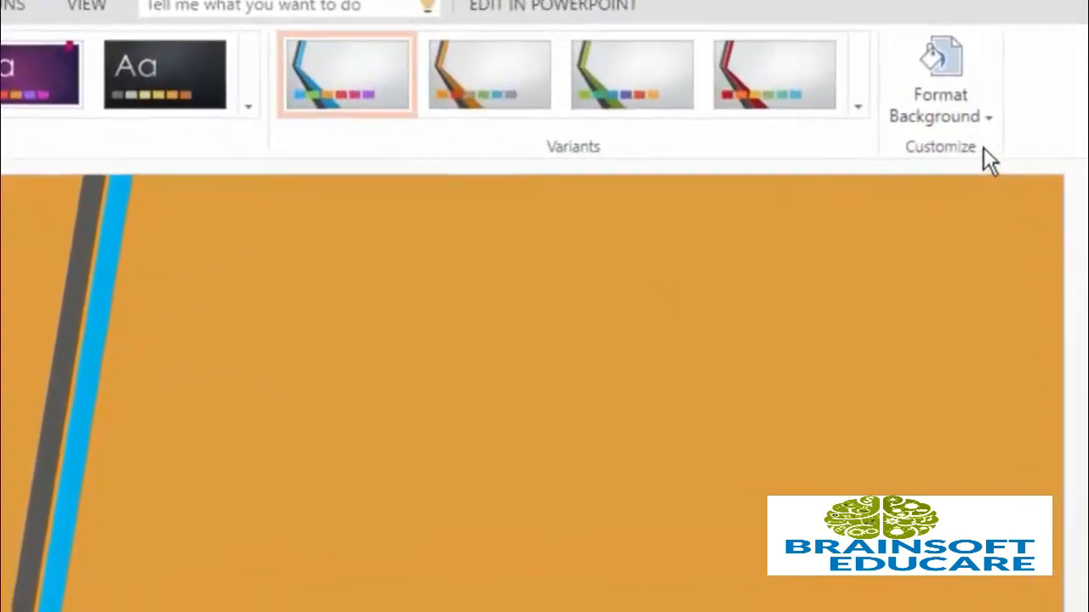
Set the slide background to the picture file online-education from the Desktop folder
{"action": "left_click", "coordinate": [988, 117]}
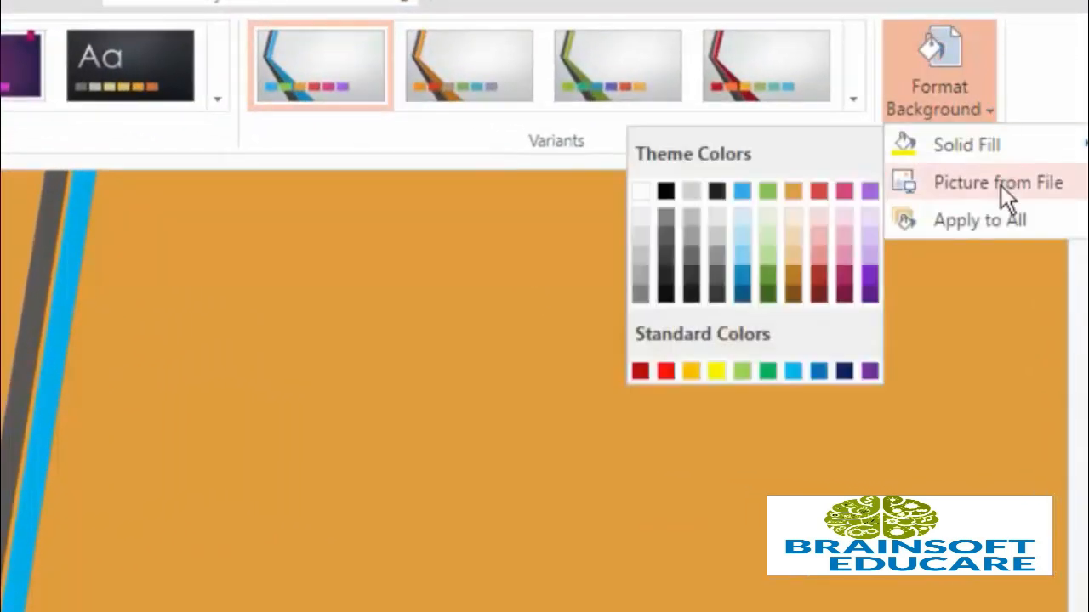
{"action": "left_click", "coordinate": [996, 187]}
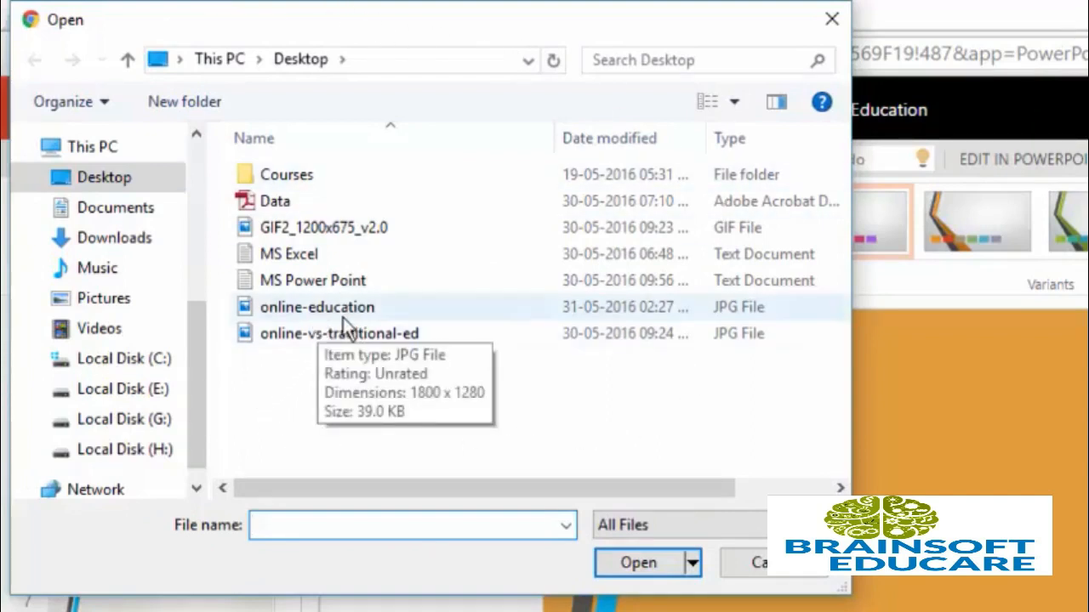
{"action": "left_click", "coordinate": [316, 310]}
{"action": "left_click", "coordinate": [317, 309]}
{"action": "double_click", "coordinate": [470, 306]}
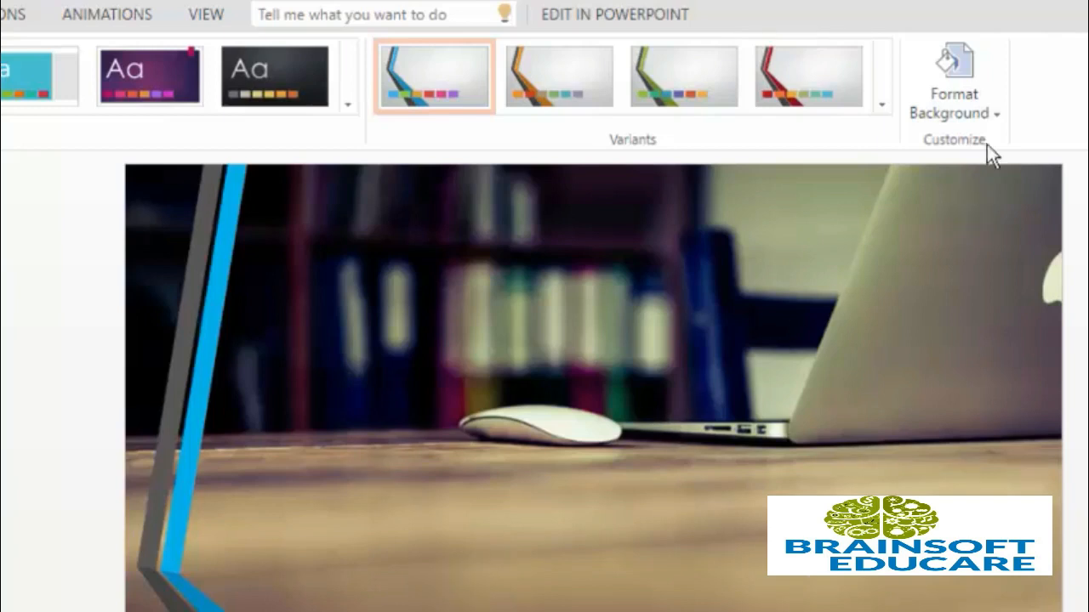
Apply the picture background to all slides and review the first and last slides
{"action": "left_click", "coordinate": [1000, 119]}
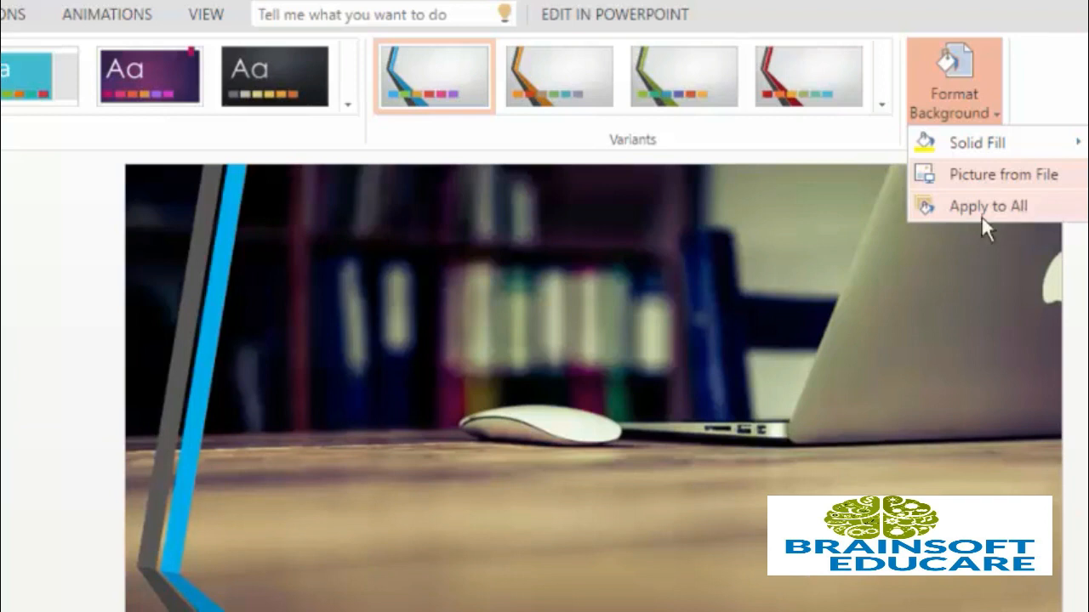
{"action": "left_click", "coordinate": [1026, 209]}
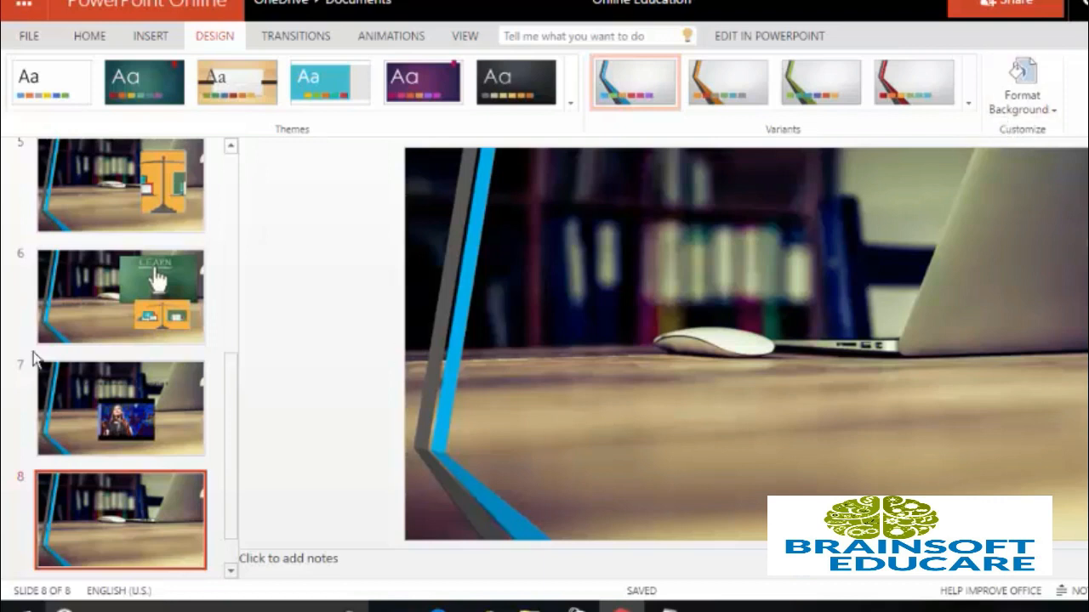
{"action": "scroll", "coordinate": [34, 353], "scroll_direction": "up", "scroll_amount": 5}
{"action": "scroll", "coordinate": [78, 340], "scroll_direction": "down", "scroll_amount": 5}
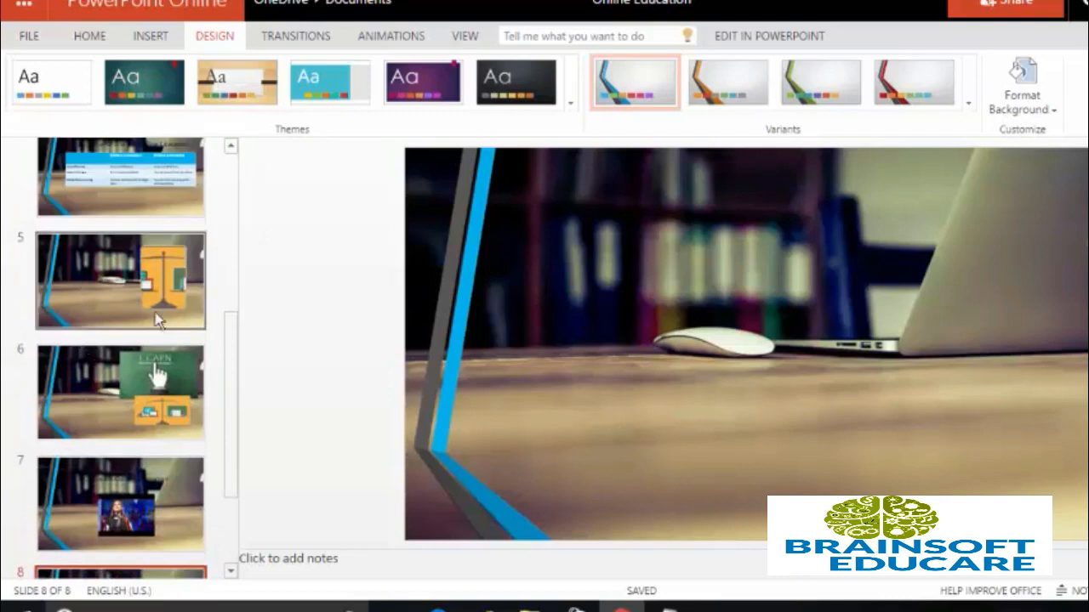
{"action": "scroll", "coordinate": [126, 313], "scroll_direction": "up", "scroll_amount": 5}
{"action": "left_click", "coordinate": [138, 214]}
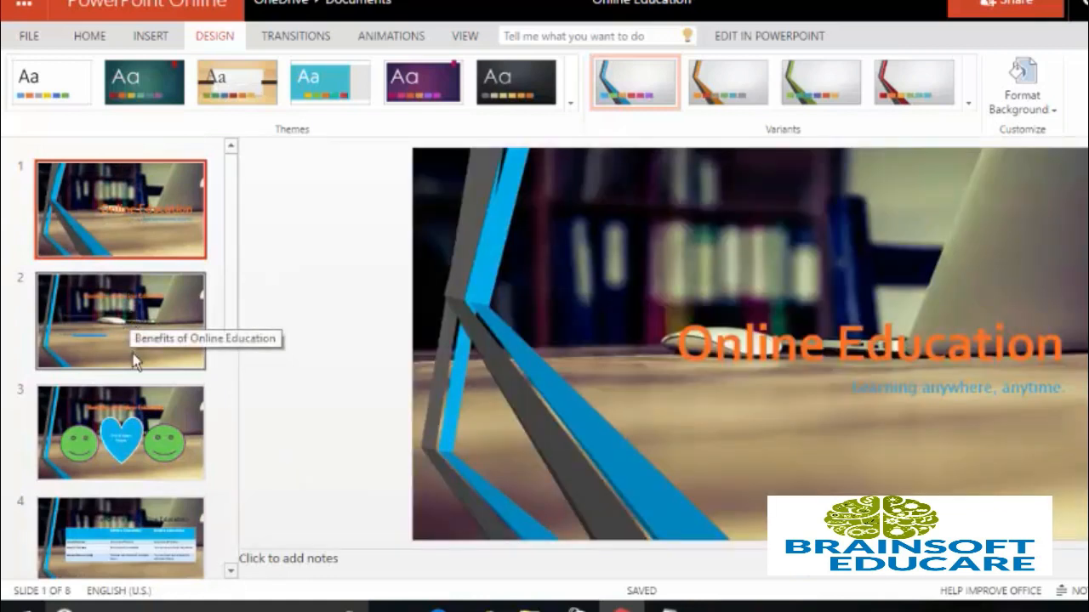
{"action": "scroll", "coordinate": [133, 353], "scroll_direction": "down", "scroll_amount": 5}
{"action": "left_click", "coordinate": [142, 493]}
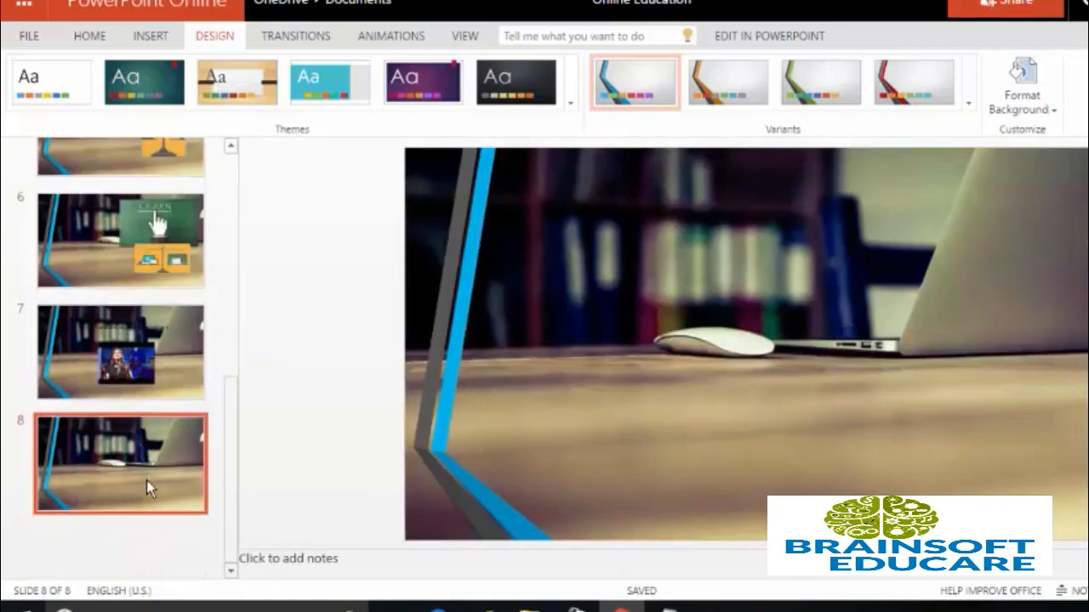
Undo applying the picture background to all slides
{"action": "left_click", "coordinate": [28, 38]}
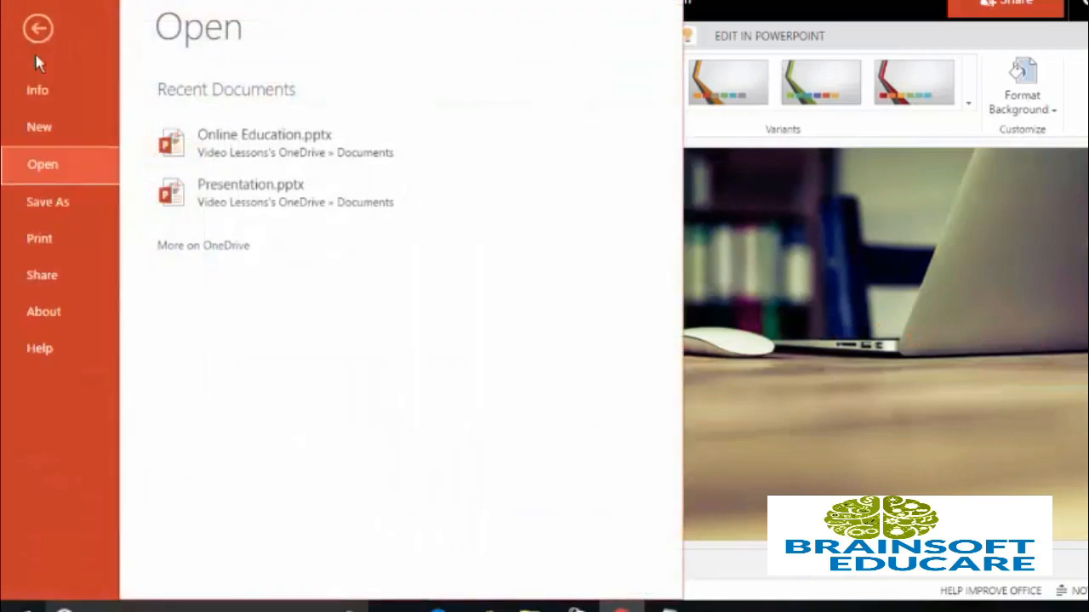
{"action": "left_click", "coordinate": [816, 367]}
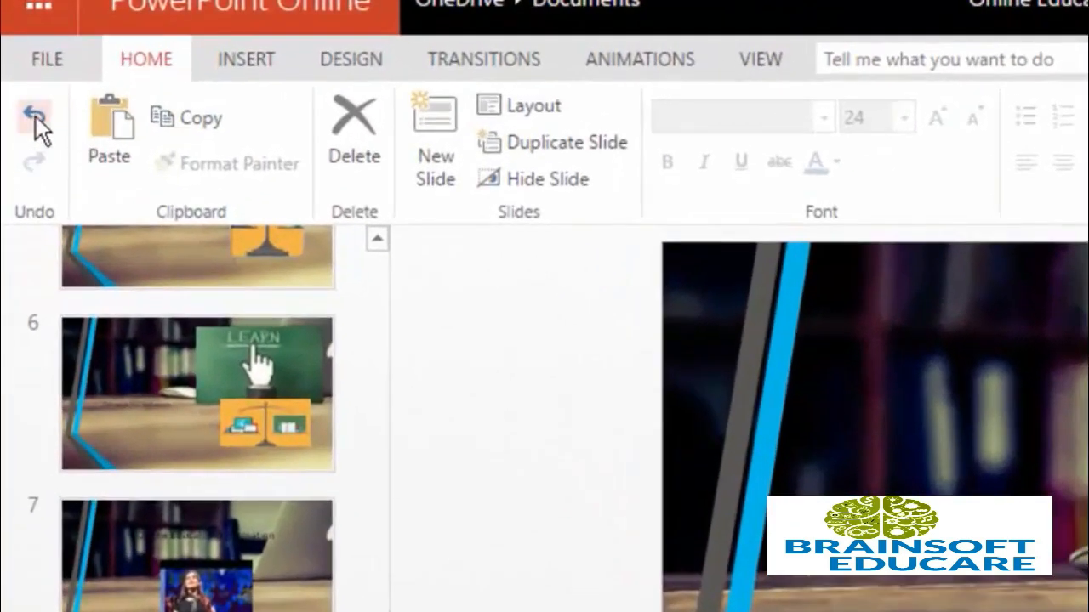
{"action": "key", "text": "ctrl+z"}
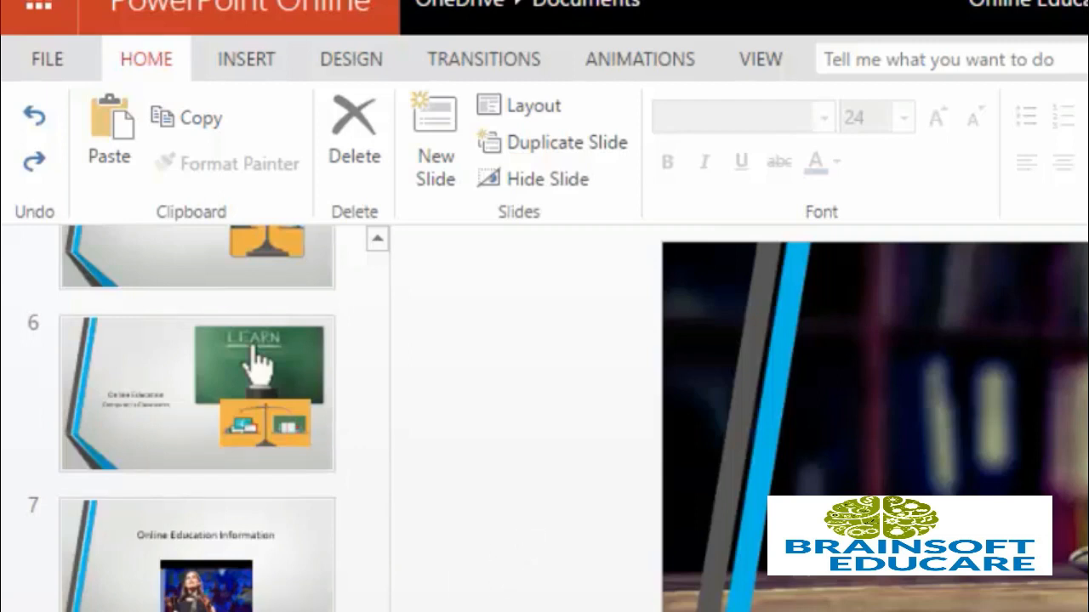
Delete slide 8 with the picture background and add a new slide after slide 7
{"action": "key", "text": "Delete"}
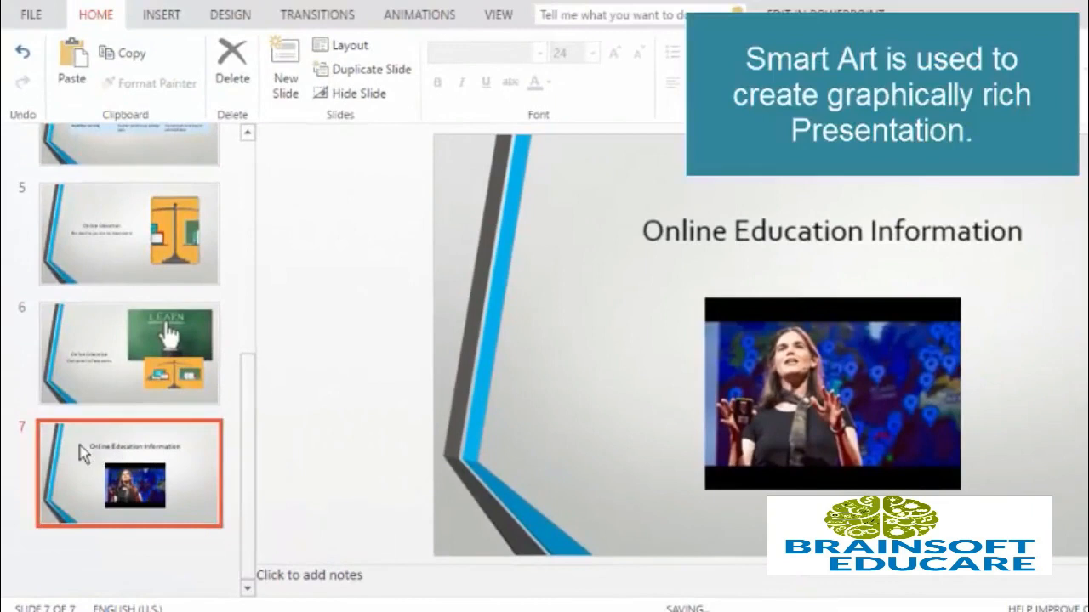
{"action": "key", "text": "Return"}
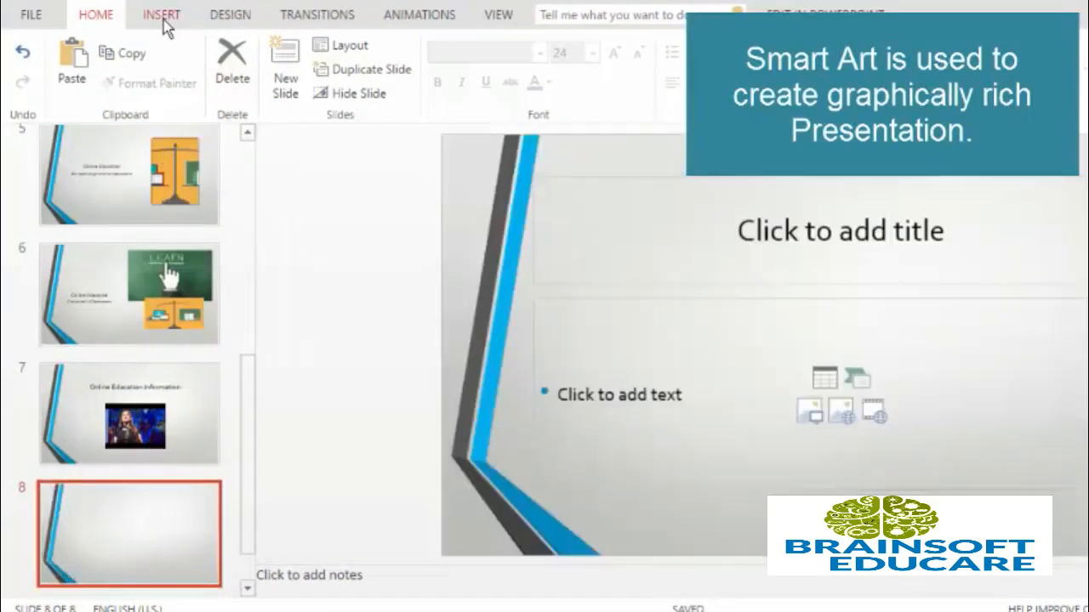
Insert a Basic Cycle SmartArt graphic on the new slide and move it slightly up and left
{"action": "left_click", "coordinate": [160, 19]}
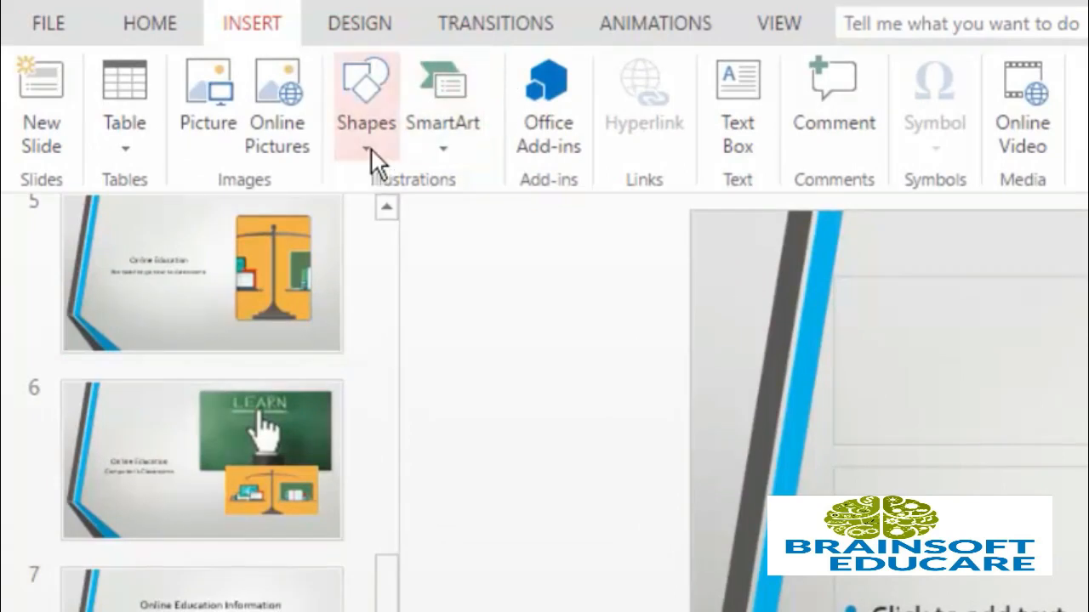
{"action": "left_click", "coordinate": [444, 154]}
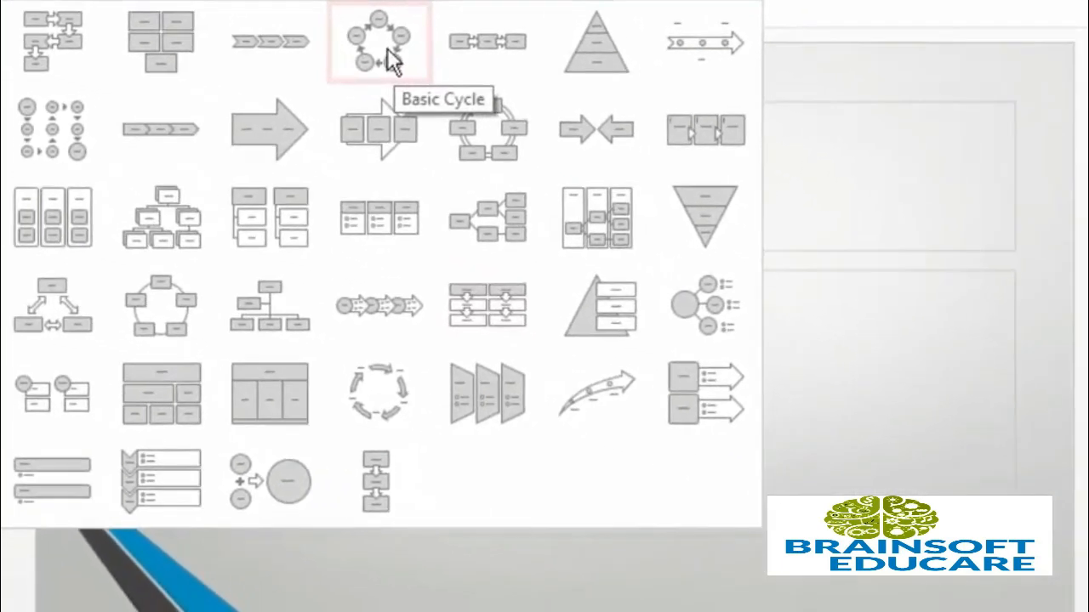
{"action": "left_click", "coordinate": [388, 51]}
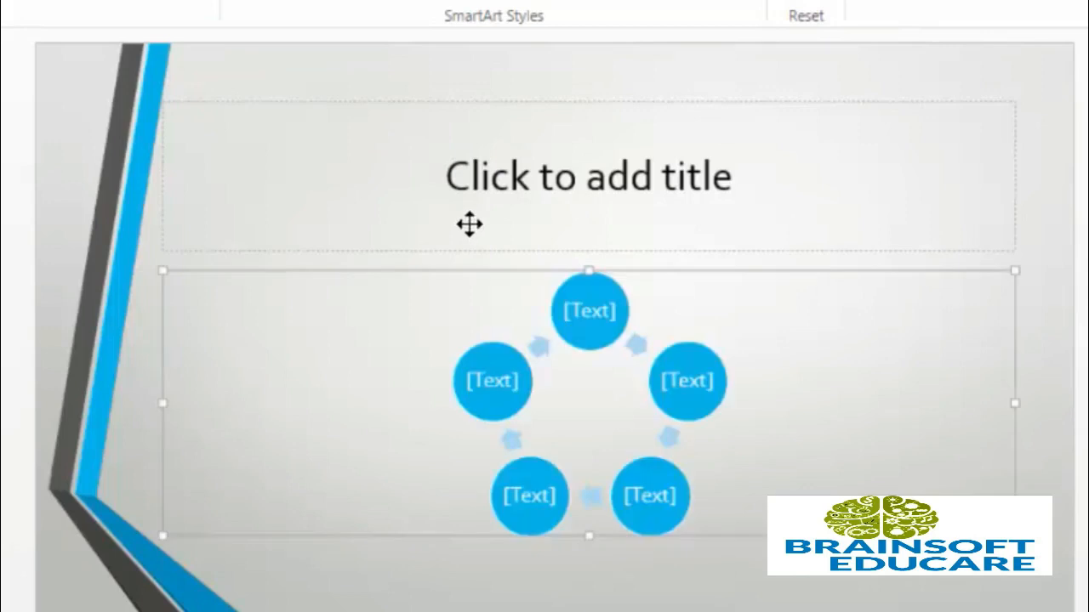
{"action": "left_click_drag", "start_coordinate": [543, 391], "coordinate": [538, 385]}
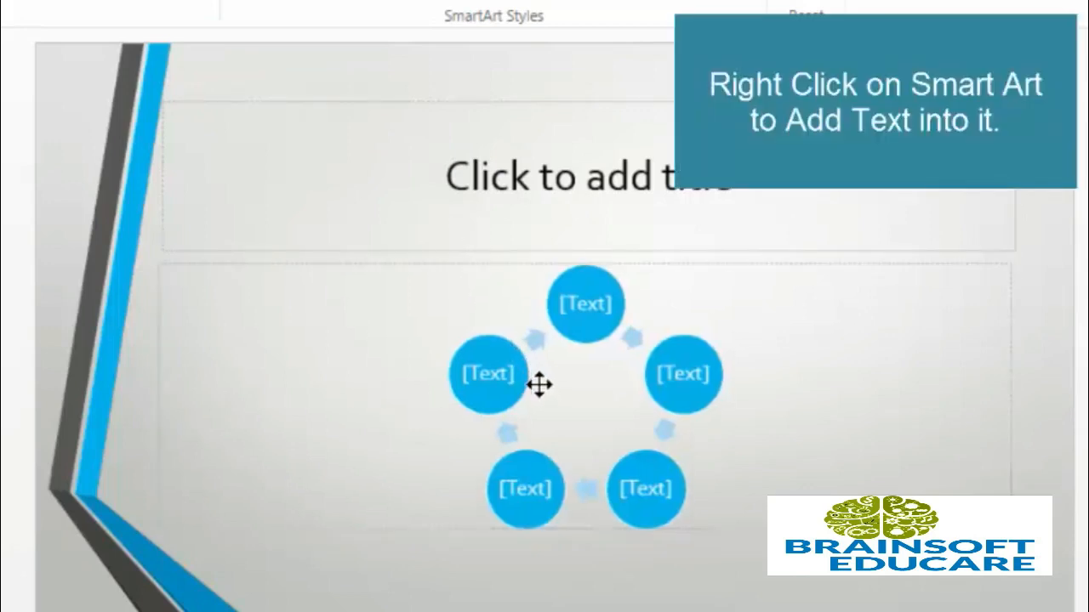
{"action": "left_click", "coordinate": [539, 378]}
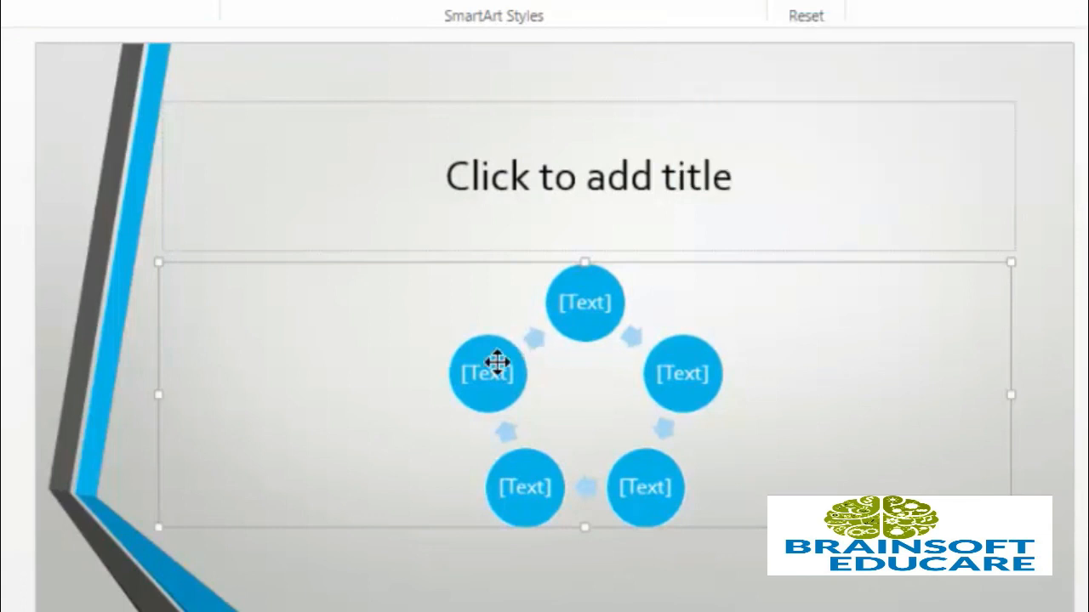
Give the cycle SmartArt a glossy 3-D style with reflection and the green-to-yellow variation of the Colorful colors
{"action": "right_click", "coordinate": [497, 364]}
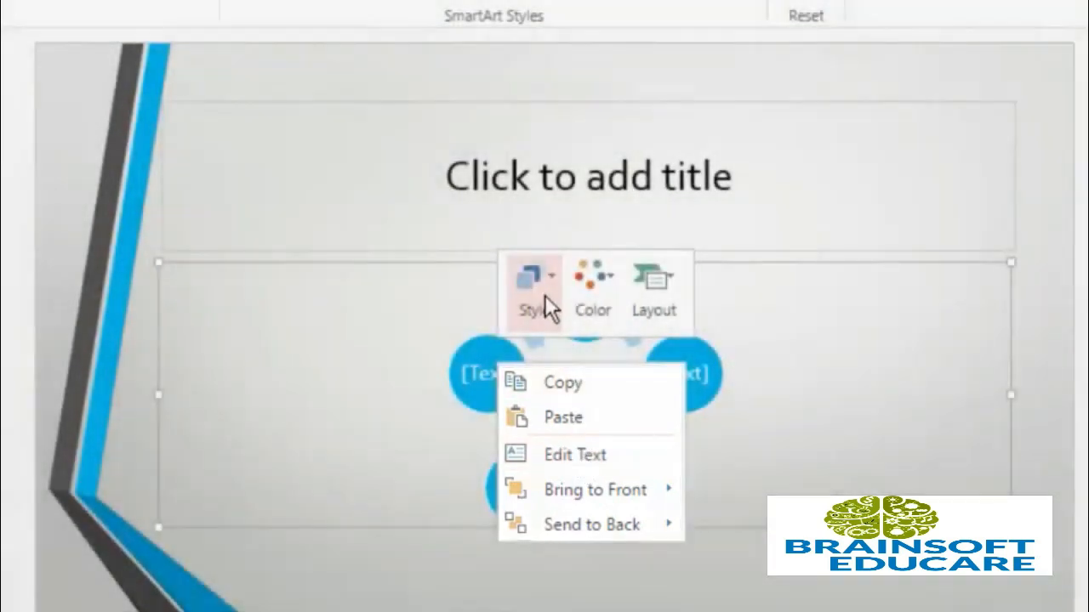
{"action": "left_click", "coordinate": [545, 294]}
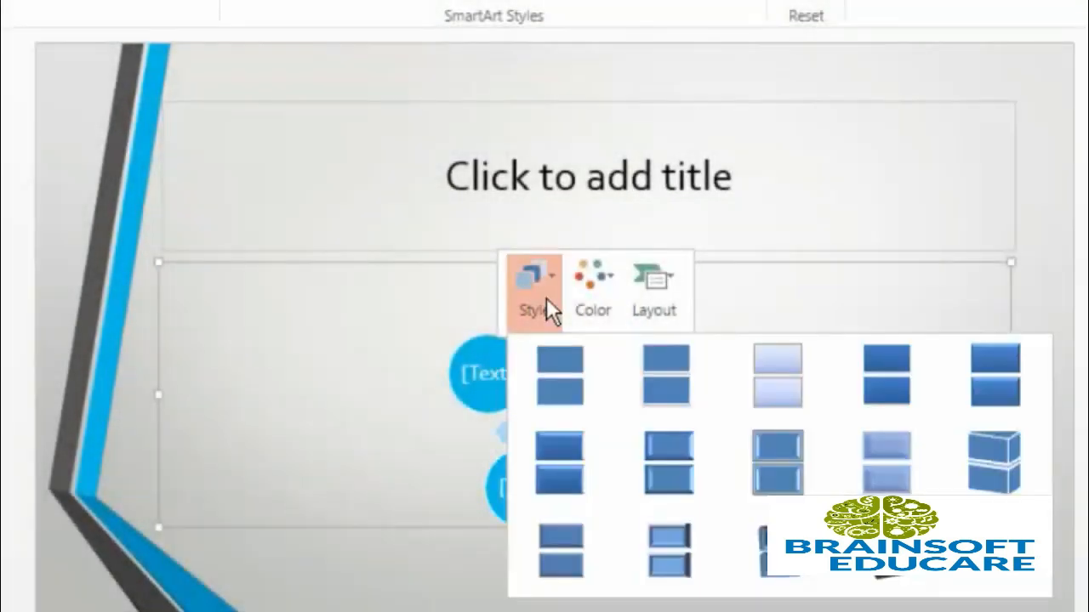
{"action": "left_click", "coordinate": [667, 467]}
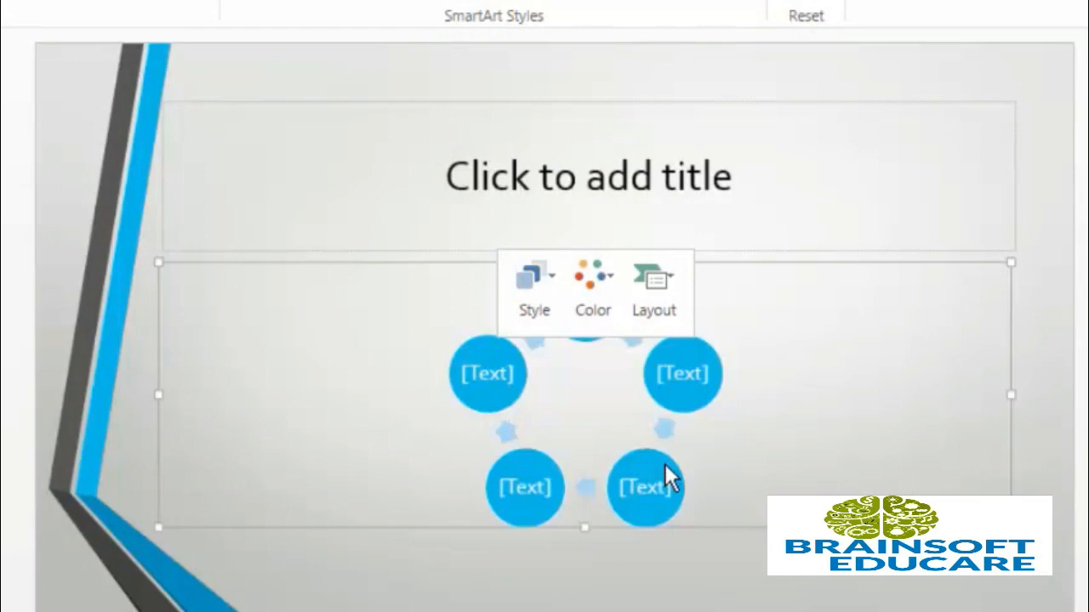
{"action": "left_click", "coordinate": [592, 315]}
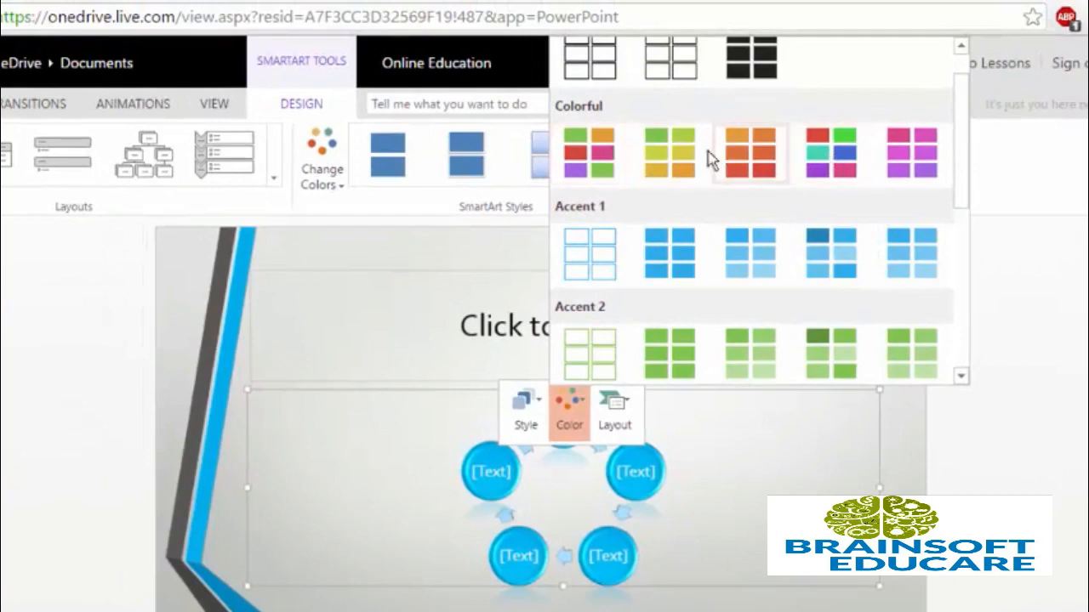
{"action": "left_click", "coordinate": [661, 159]}
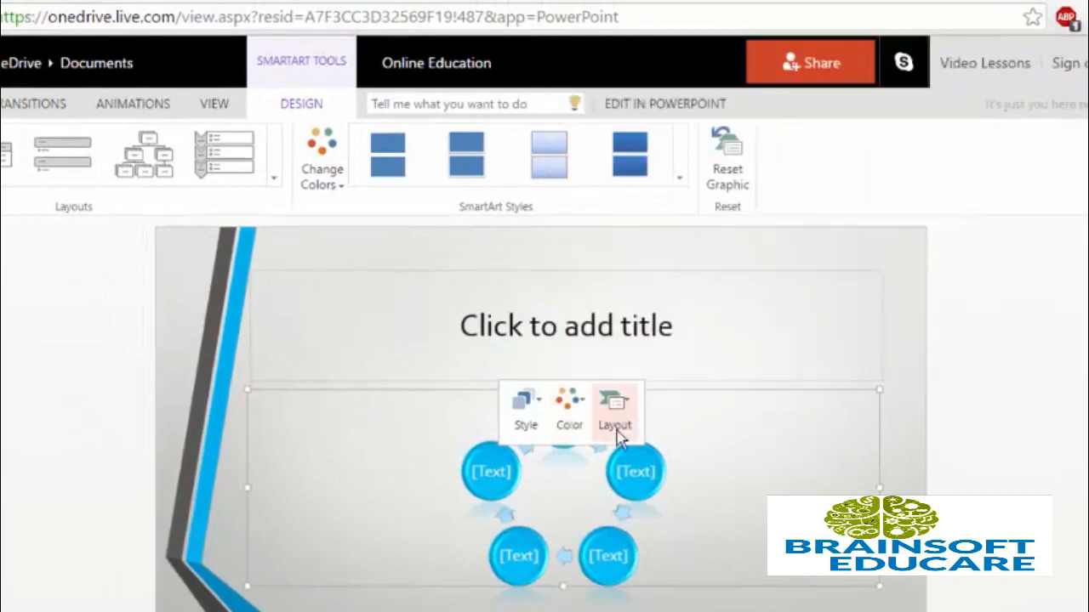